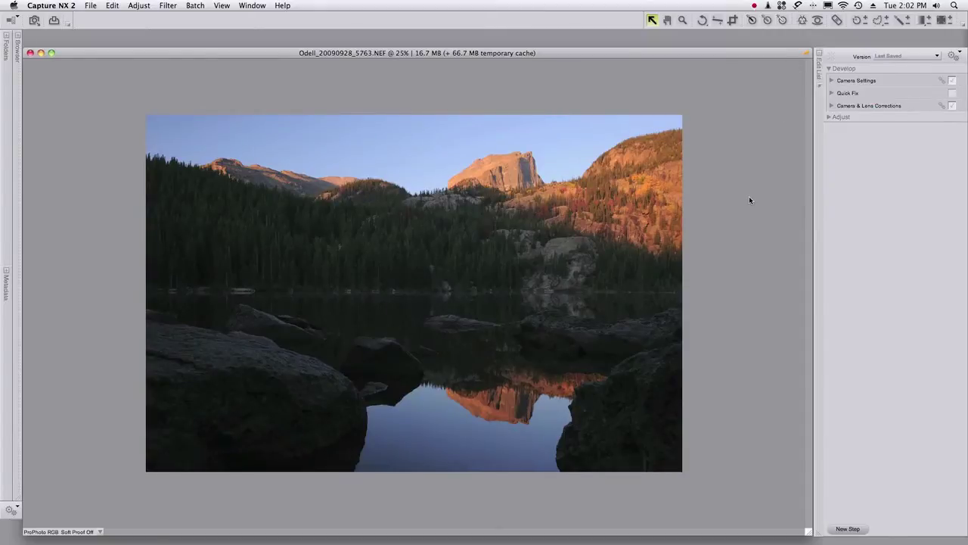
- Drag the Quick Fix curve's black point far right so the lake photo turns nearly black
{"action": "left_click", "coordinate": [831, 95]}
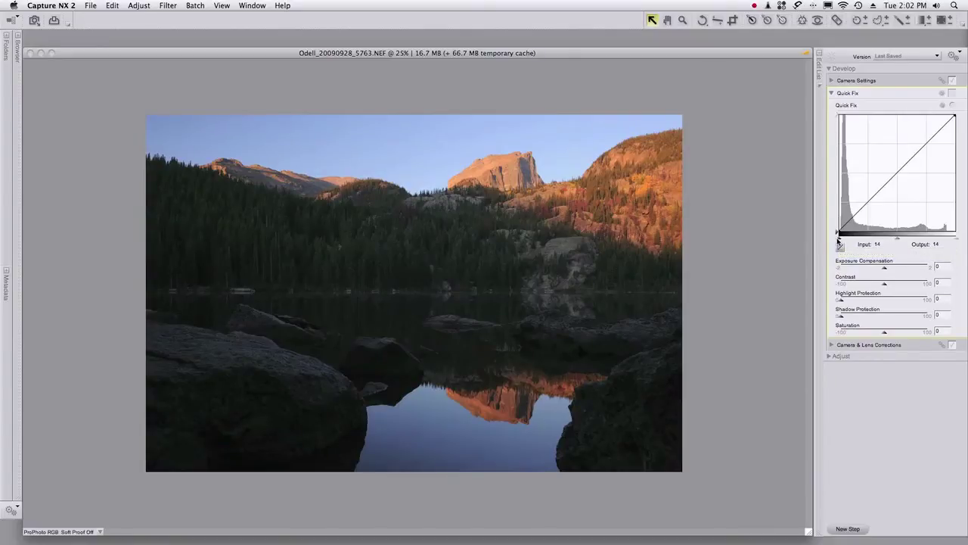
{"action": "left_click_drag", "start_coordinate": [839, 241], "coordinate": [877, 240]}
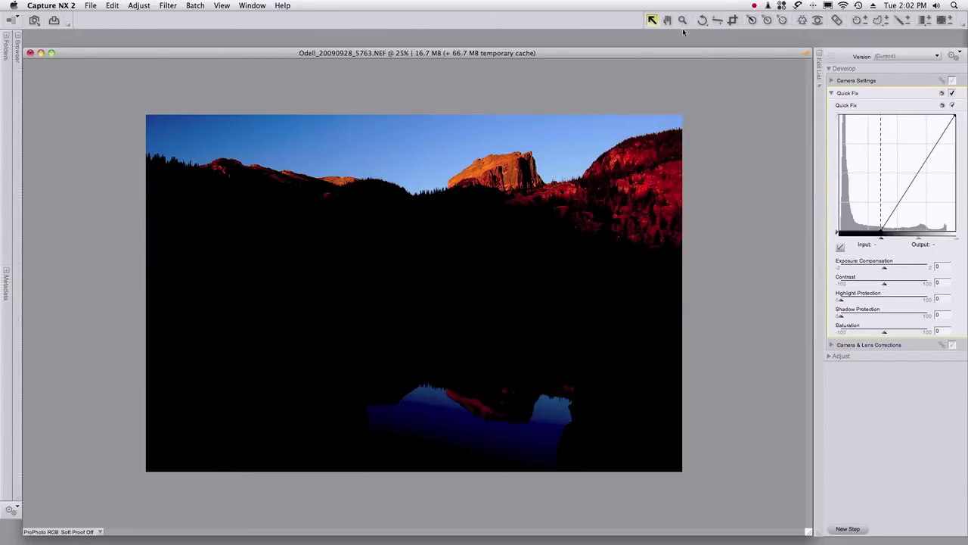
{"action": "left_click", "coordinate": [223, 5]}
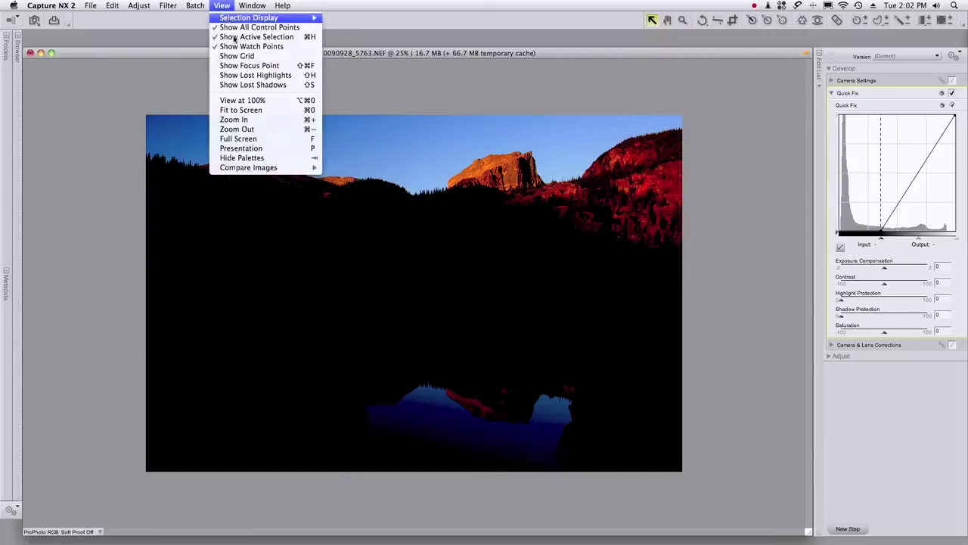
- View the darkened photo at 100% over the sky, recheck the Quick Fix effect, and select the Auto Retouch Brush
{"action": "left_click", "coordinate": [242, 100]}
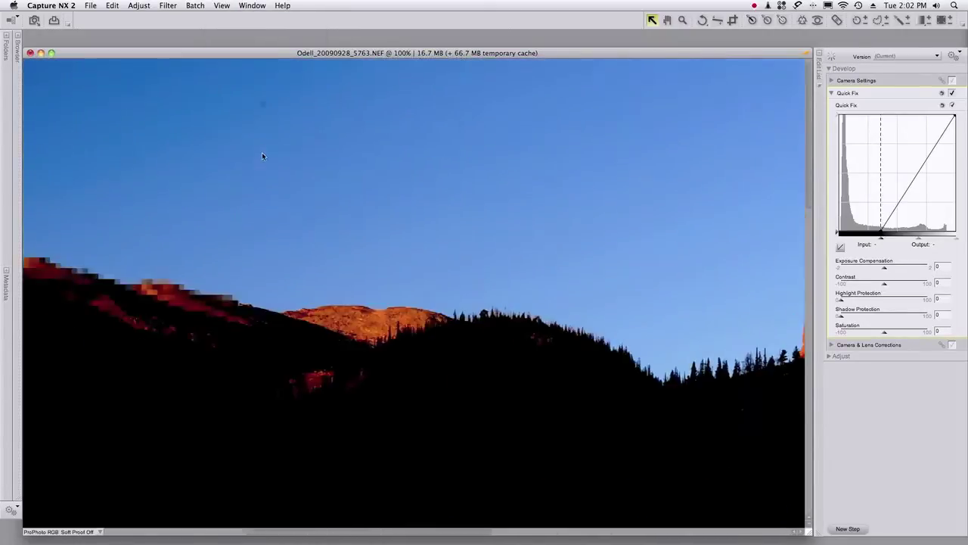
{"action": "scroll", "coordinate": [254, 152], "scroll_direction": "left", "scroll_amount": 10}
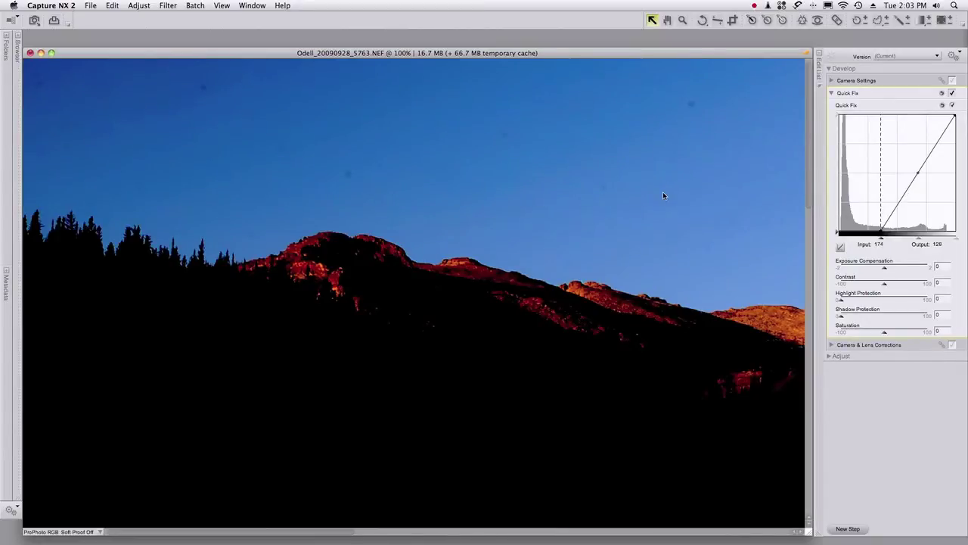
{"action": "left_click", "coordinate": [951, 93]}
{"action": "left_click", "coordinate": [182, 205]}
{"action": "left_click", "coordinate": [837, 19]}
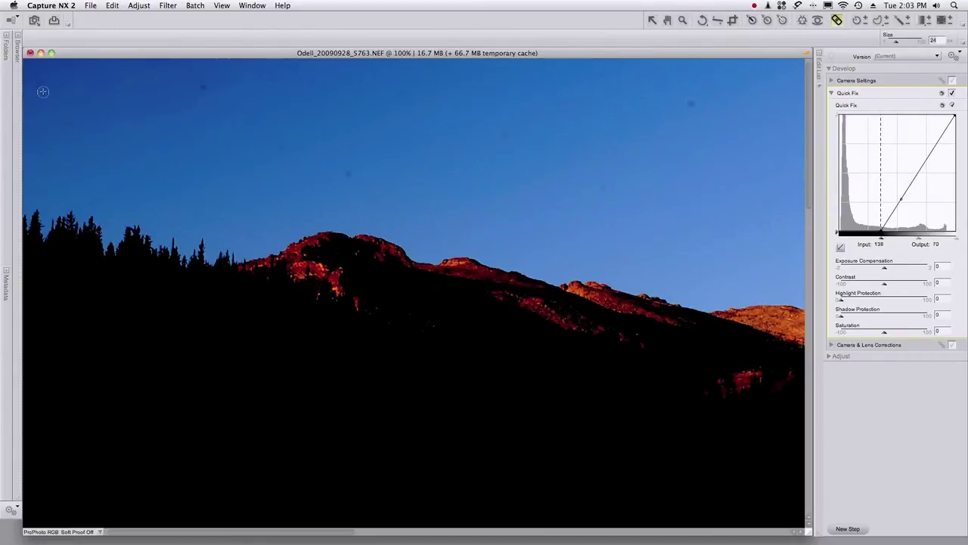
- Enlarge the retouch brush to size 32 and remove six dust spots across the left and central sky
{"action": "key", "text": "bracketright"}
{"action": "left_click_drag", "start_coordinate": [42, 92], "coordinate": [39, 80]}
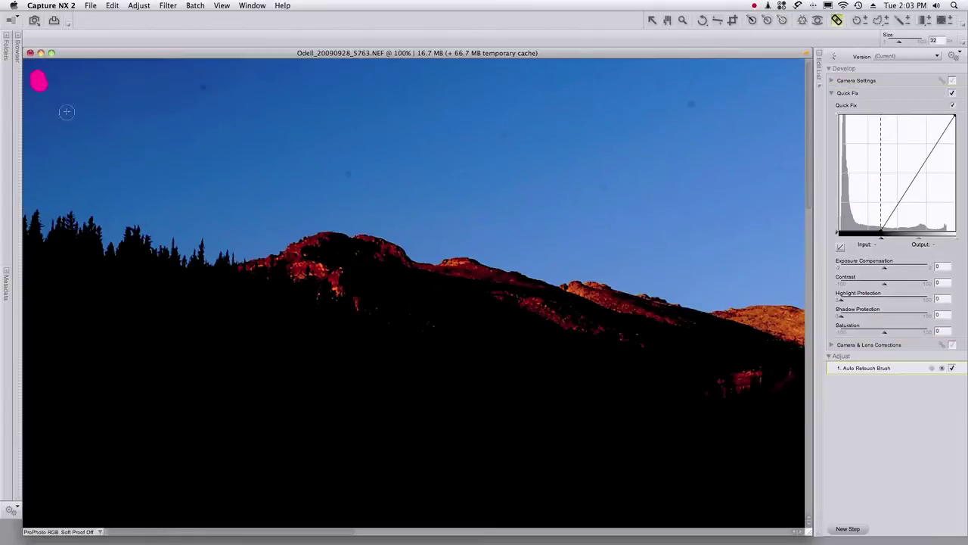
{"action": "left_click_drag", "start_coordinate": [94, 210], "coordinate": [90, 205]}
{"action": "left_click", "coordinate": [348, 174]}
{"action": "left_click", "coordinate": [605, 189]}
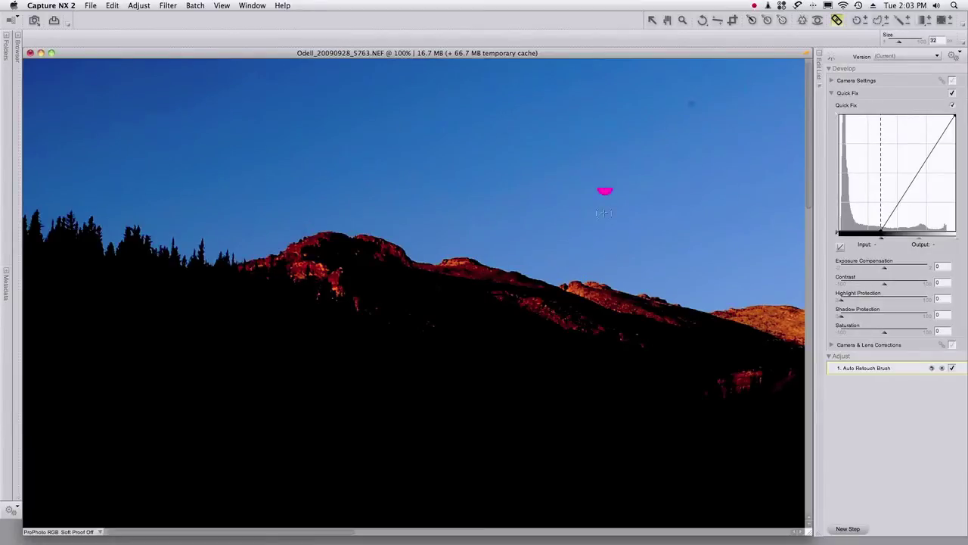
{"action": "left_click", "coordinate": [665, 85]}
{"action": "left_click", "coordinate": [692, 103]}
- Pan right across the rest of the sky and back to check for remaining dust
{"action": "scroll", "coordinate": [592, 156], "scroll_direction": "right", "scroll_amount": 10}
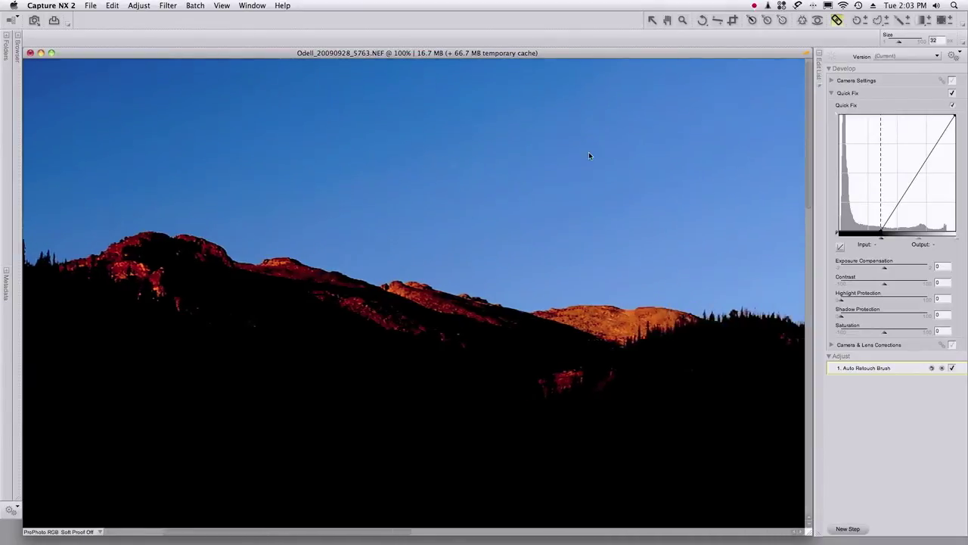
{"action": "scroll", "coordinate": [592, 155], "scroll_direction": "right", "scroll_amount": 4}
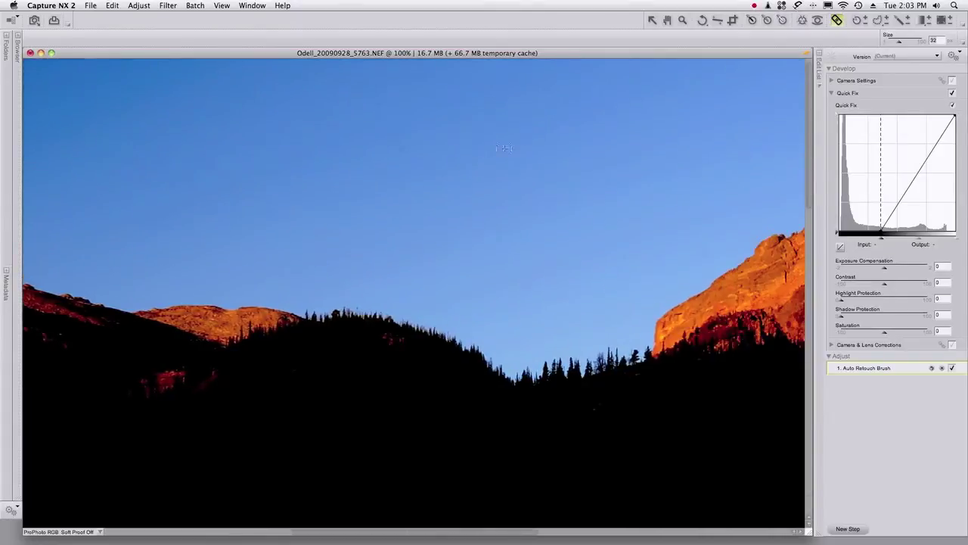
{"action": "scroll", "coordinate": [460, 156], "scroll_direction": "right", "scroll_amount": 3}
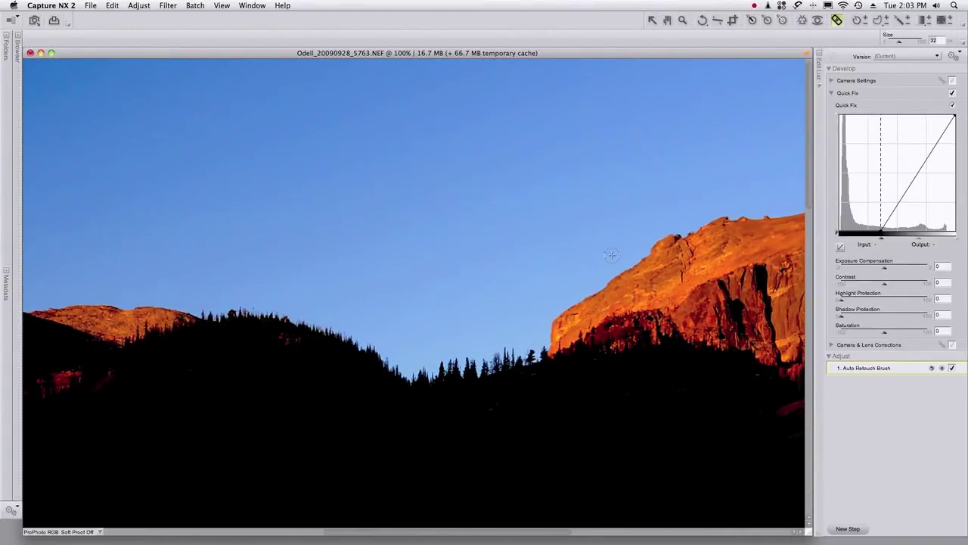
{"action": "scroll", "coordinate": [635, 174], "scroll_direction": "right", "scroll_amount": 5}
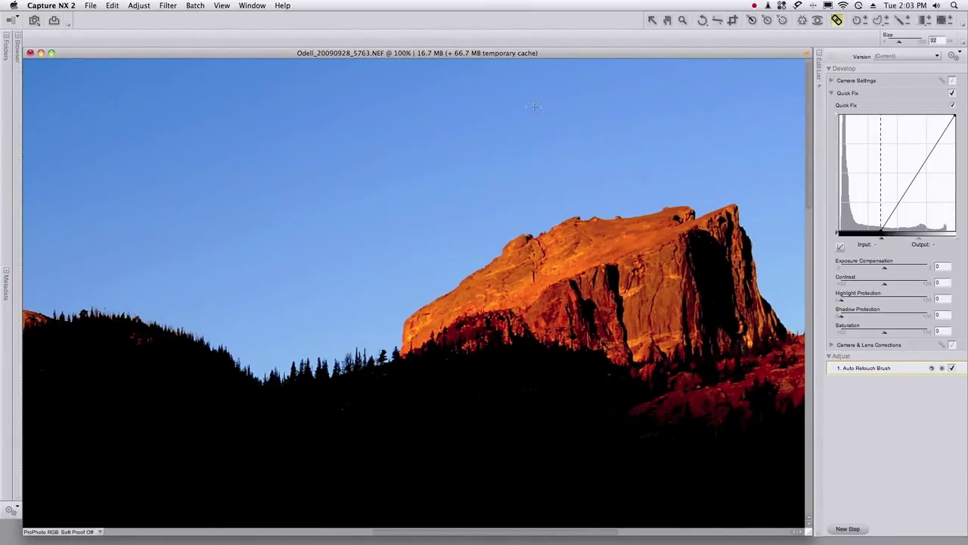
{"action": "scroll", "coordinate": [534, 106], "scroll_direction": "right", "scroll_amount": 3}
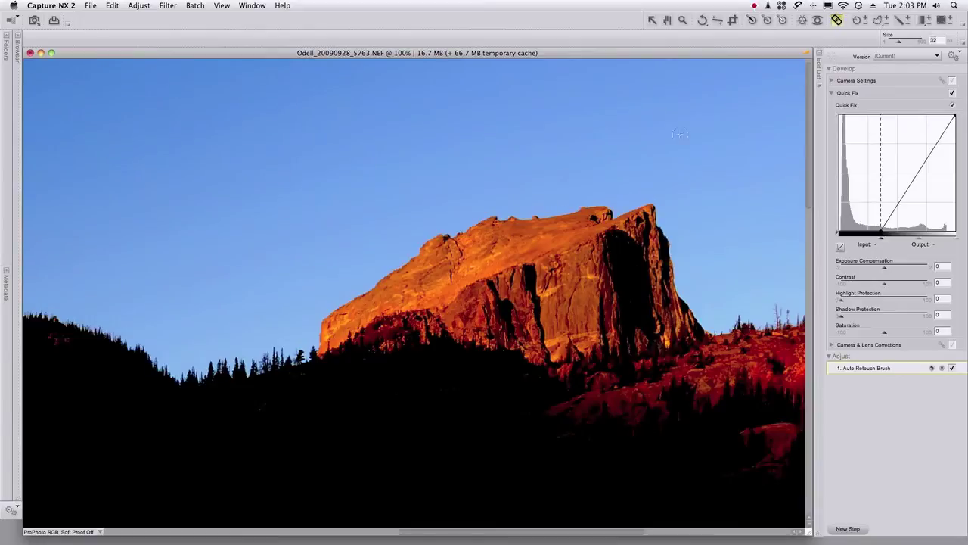
{"action": "scroll", "coordinate": [684, 149], "scroll_direction": "right", "scroll_amount": 7}
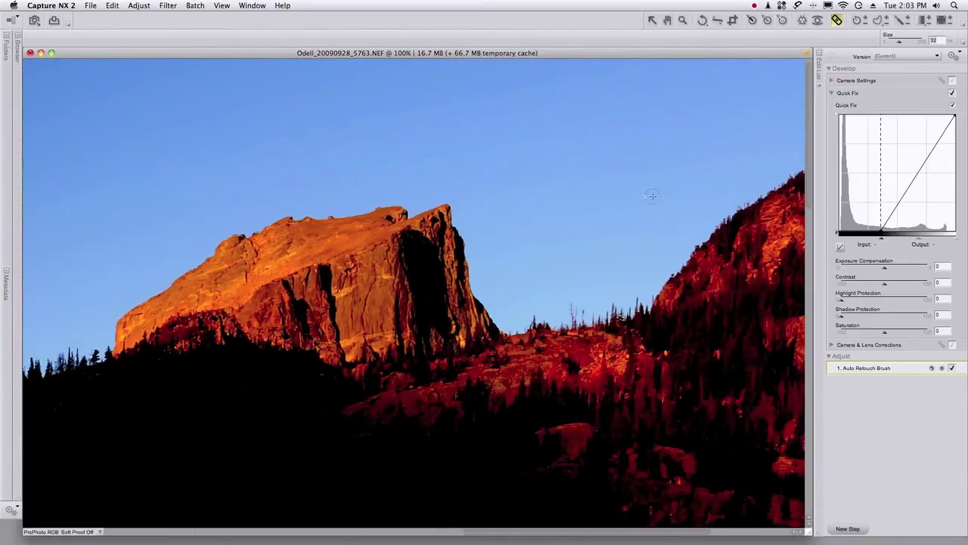
{"action": "scroll", "coordinate": [652, 193], "scroll_direction": "right", "scroll_amount": 8}
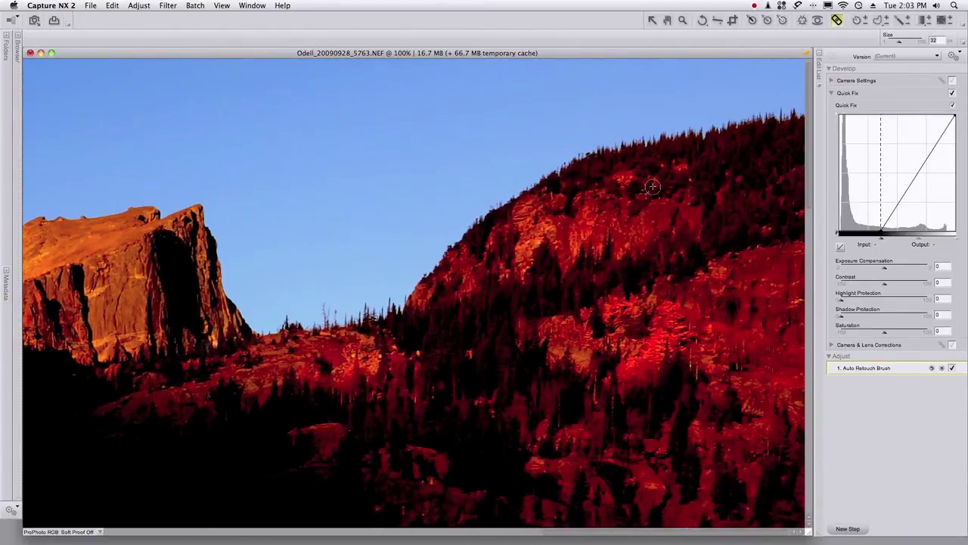
{"action": "scroll", "coordinate": [650, 186], "scroll_direction": "left", "scroll_amount": 15}
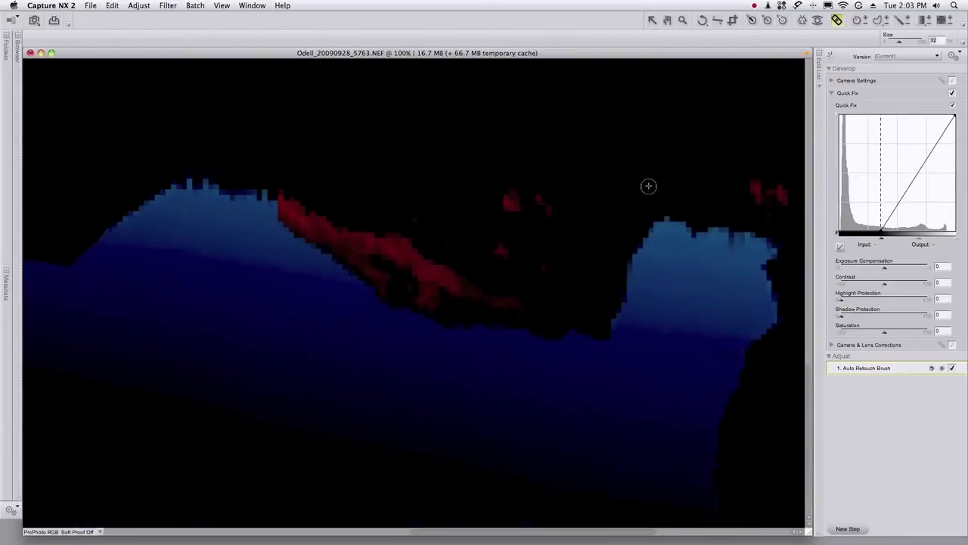
{"action": "scroll", "coordinate": [615, 231], "scroll_direction": "left", "scroll_amount": 3}
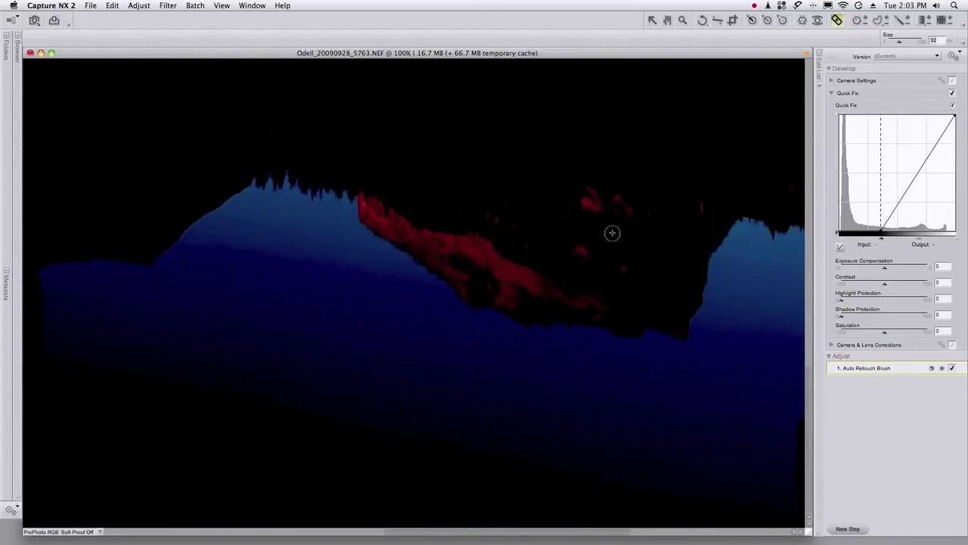
{"action": "scroll", "coordinate": [612, 232], "scroll_direction": "left", "scroll_amount": 7}
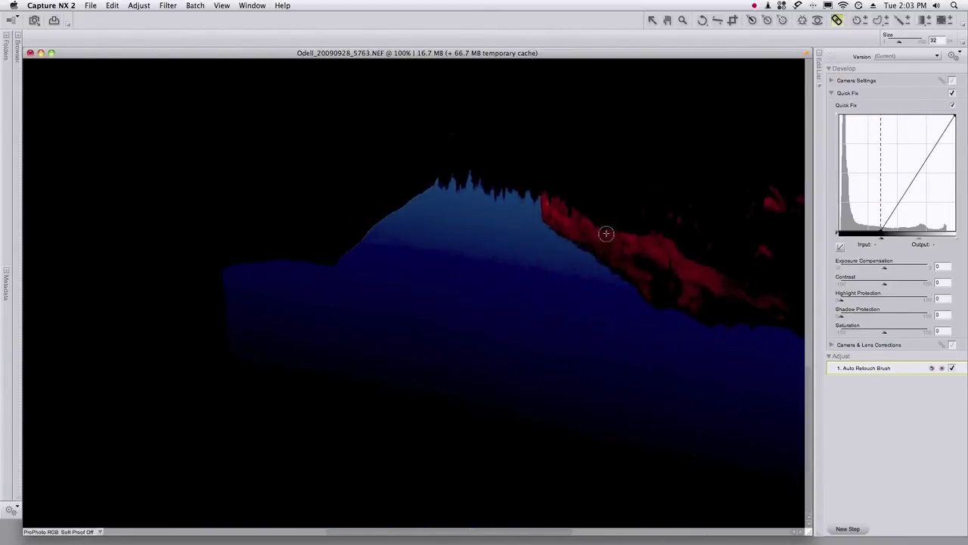
- Switch to Direct Selection, fit the photo to the window, and reset the Quick Fix curve to linear
{"action": "key", "text": "a"}
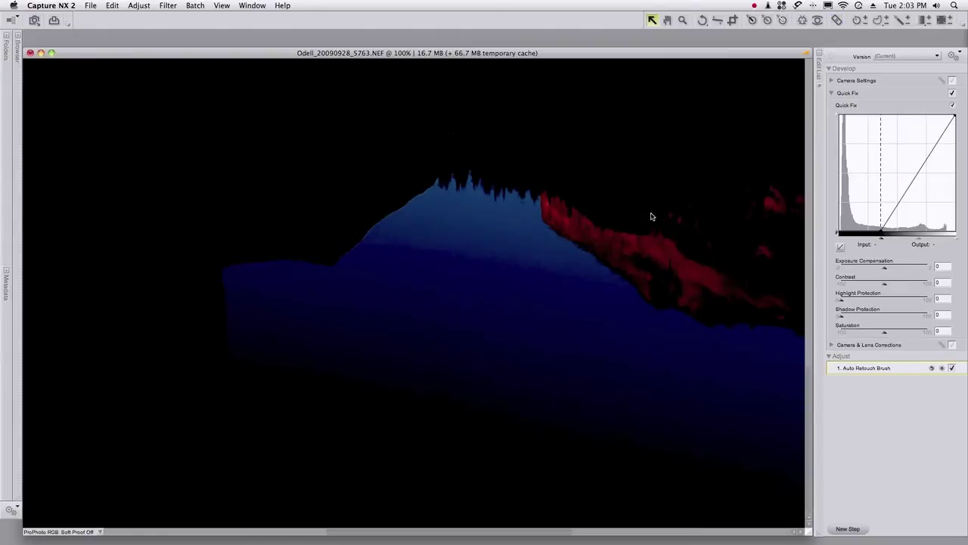
{"action": "key", "text": "super+0"}
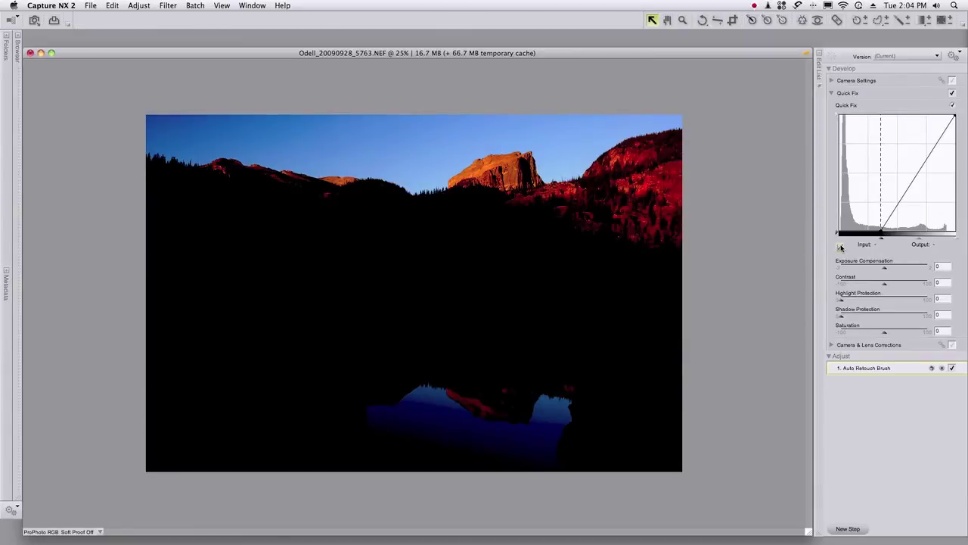
{"action": "left_click", "coordinate": [840, 247]}
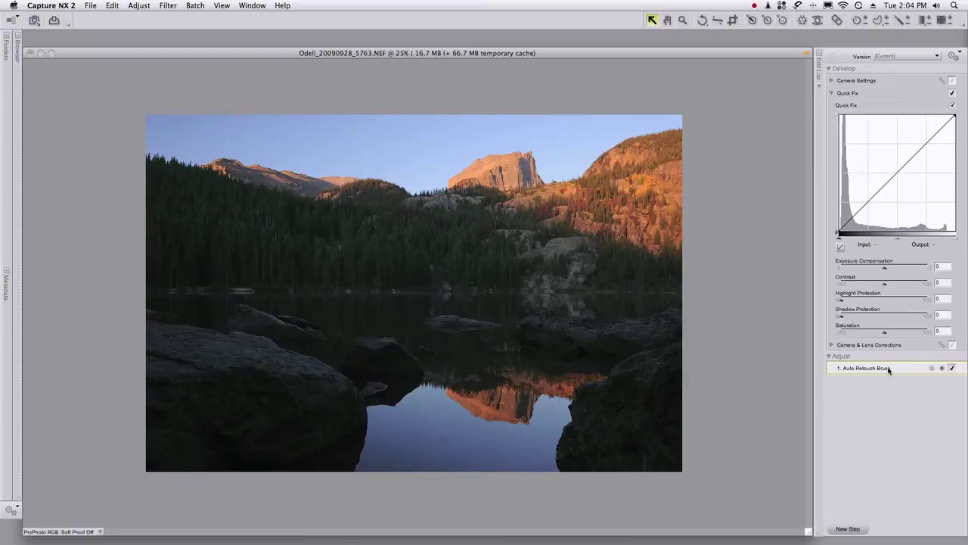
- Copy the Auto Retouch Brush adjustment and show a widened thumbnail browser
{"action": "right_click", "coordinate": [889, 369]}
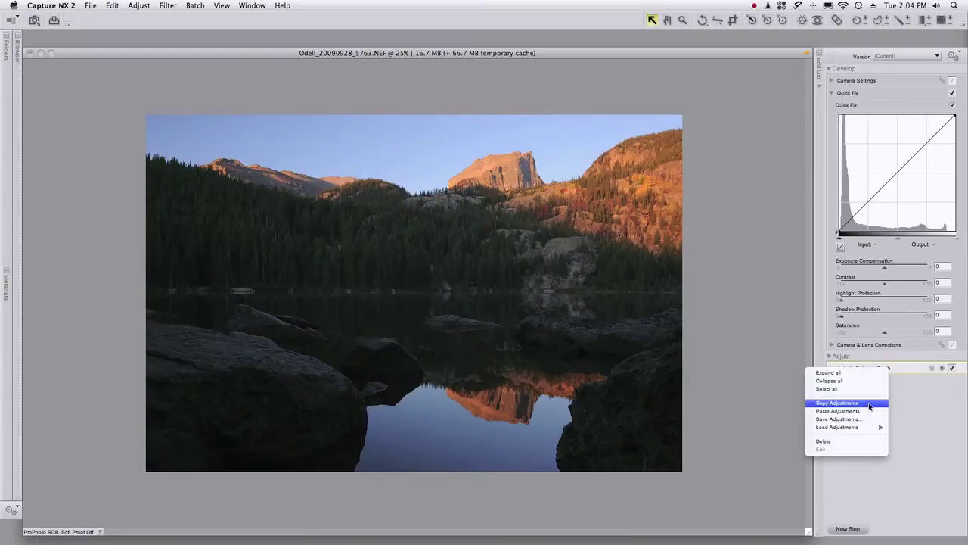
{"action": "left_click", "coordinate": [869, 403]}
{"action": "left_click", "coordinate": [18, 37]}
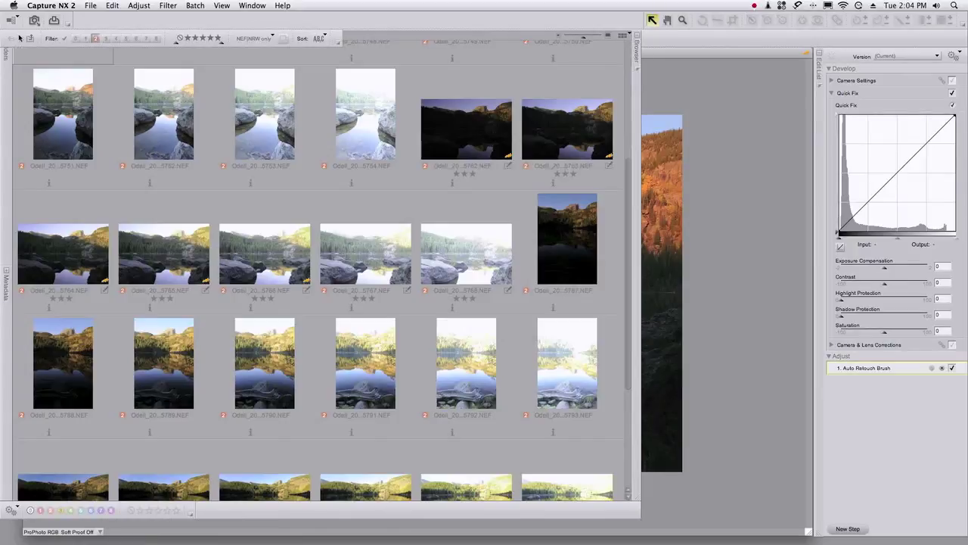
{"action": "left_click_drag", "start_coordinate": [638, 497], "coordinate": [802, 512]}
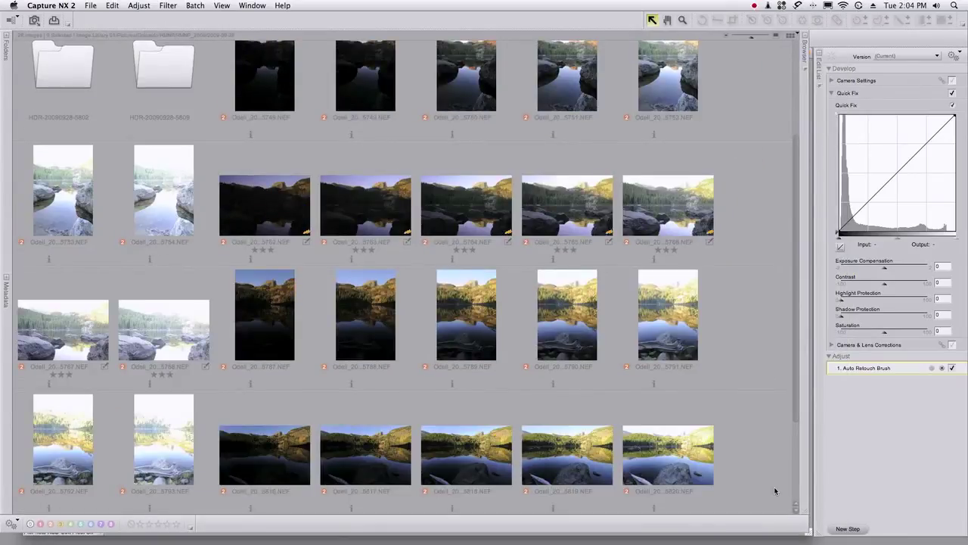
- Paste the retouch adjustment onto images 5762 through 5768
{"action": "left_click", "coordinate": [265, 202]}
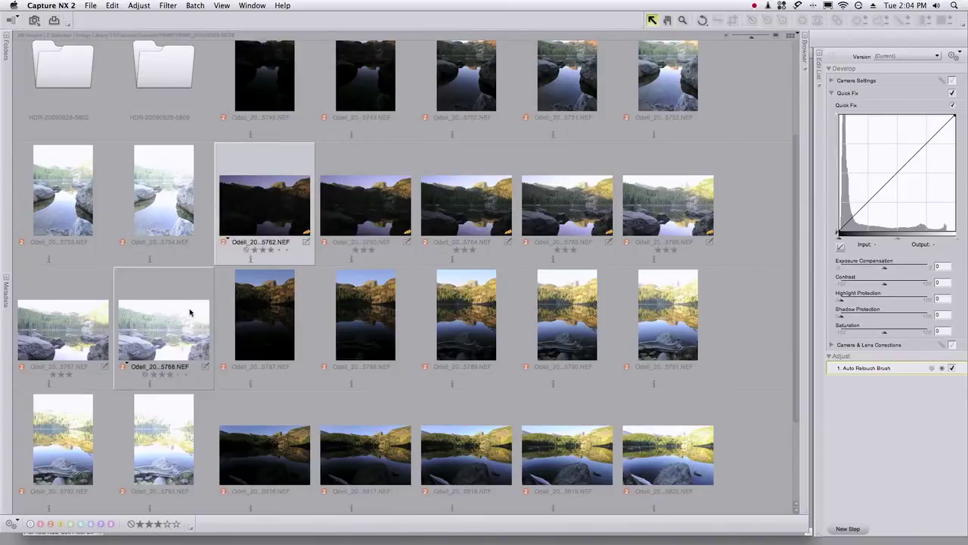
{"action": "left_click", "coordinate": [189, 311], "text": "shift"}
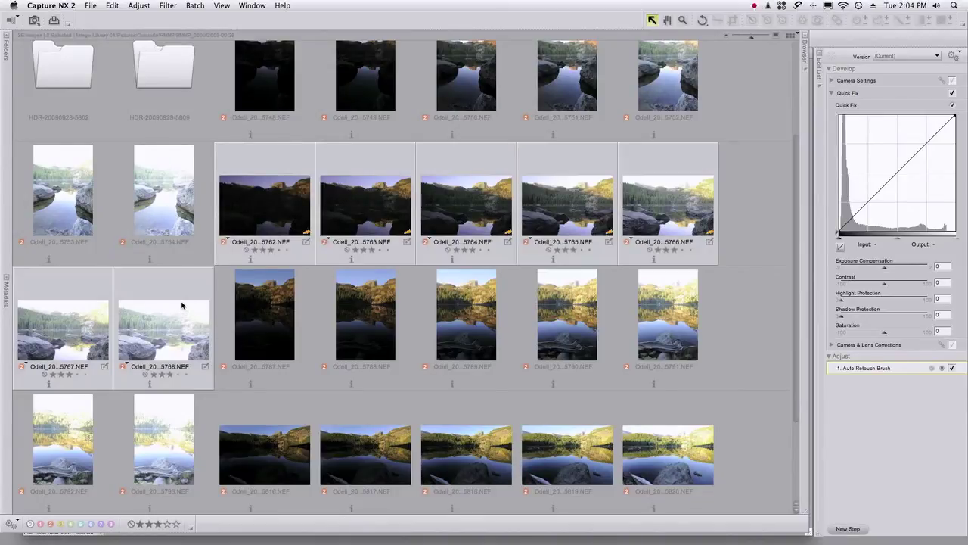
{"action": "right_click", "coordinate": [182, 305]}
{"action": "left_click", "coordinate": [225, 368]}
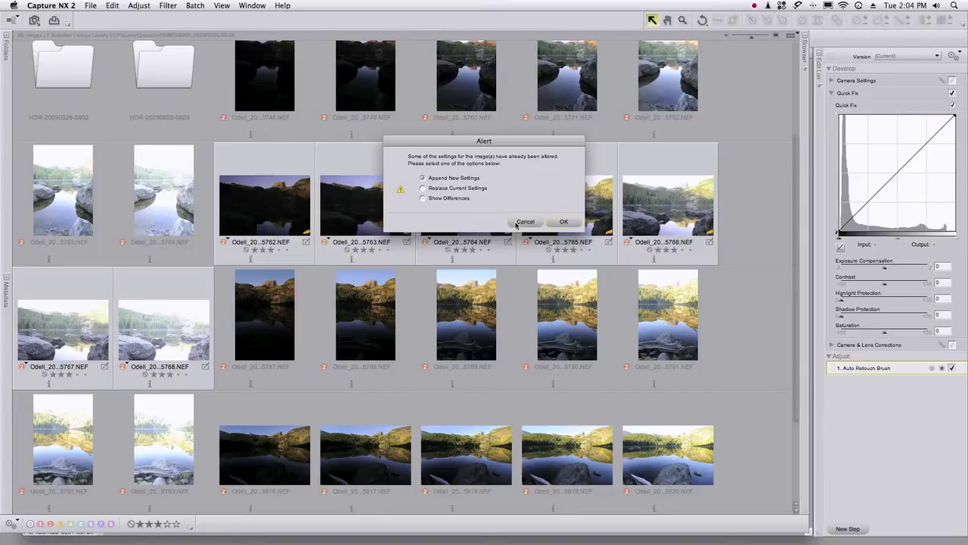
- Confirm Append New Settings to queue the seven NEF images for processing
{"action": "left_click", "coordinate": [553, 223]}
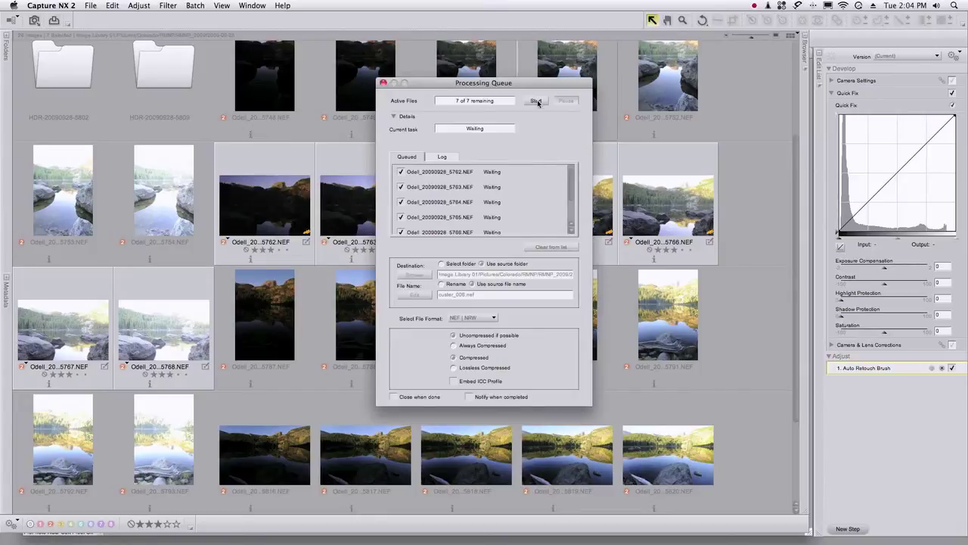